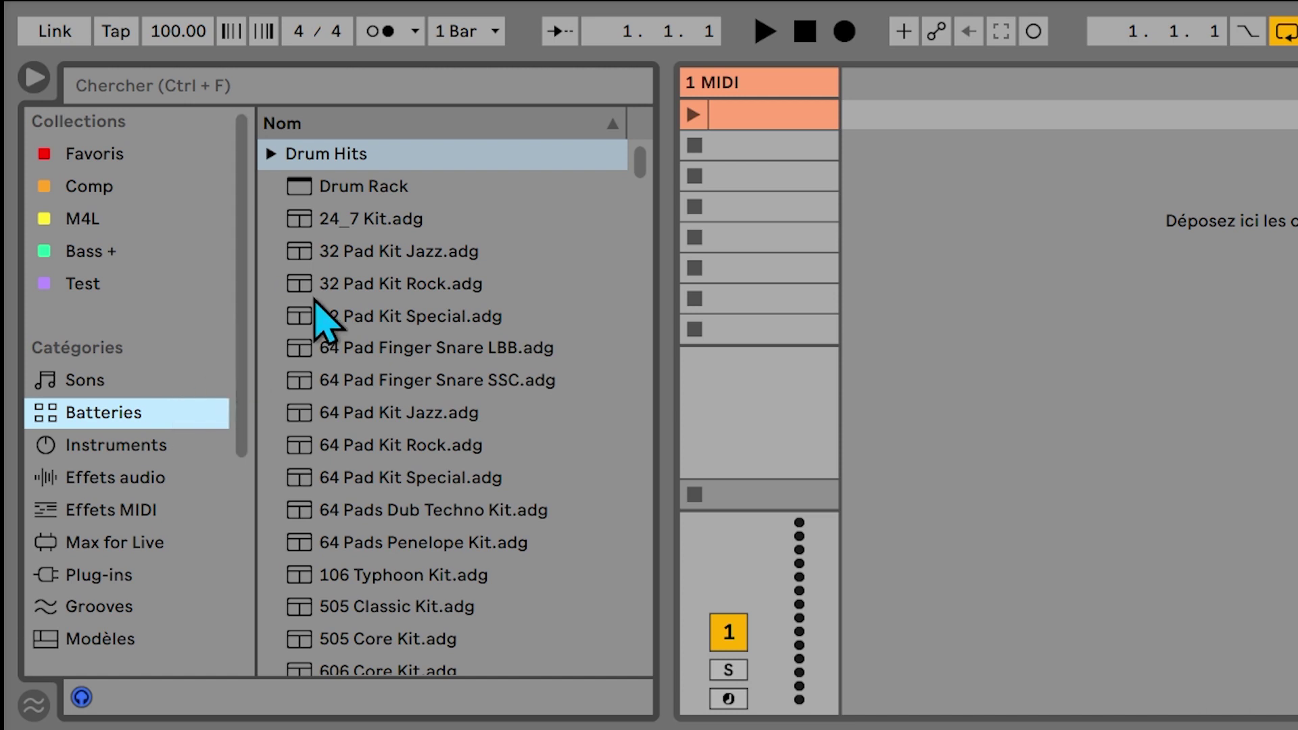
# Look through the instrument folders inside Drum Hits, collapse the folder, and select the empty Drum Rack.
pyautogui.click(463, 149)
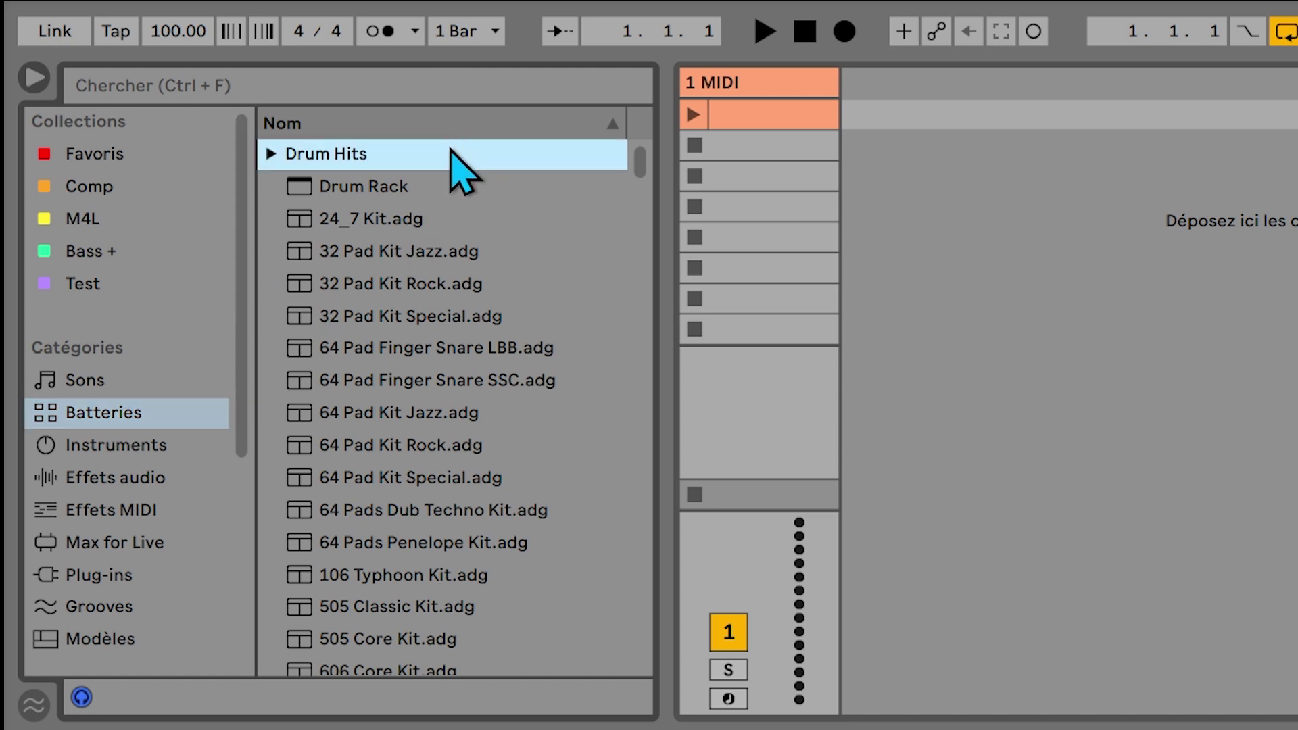
pyautogui.click(272, 155)
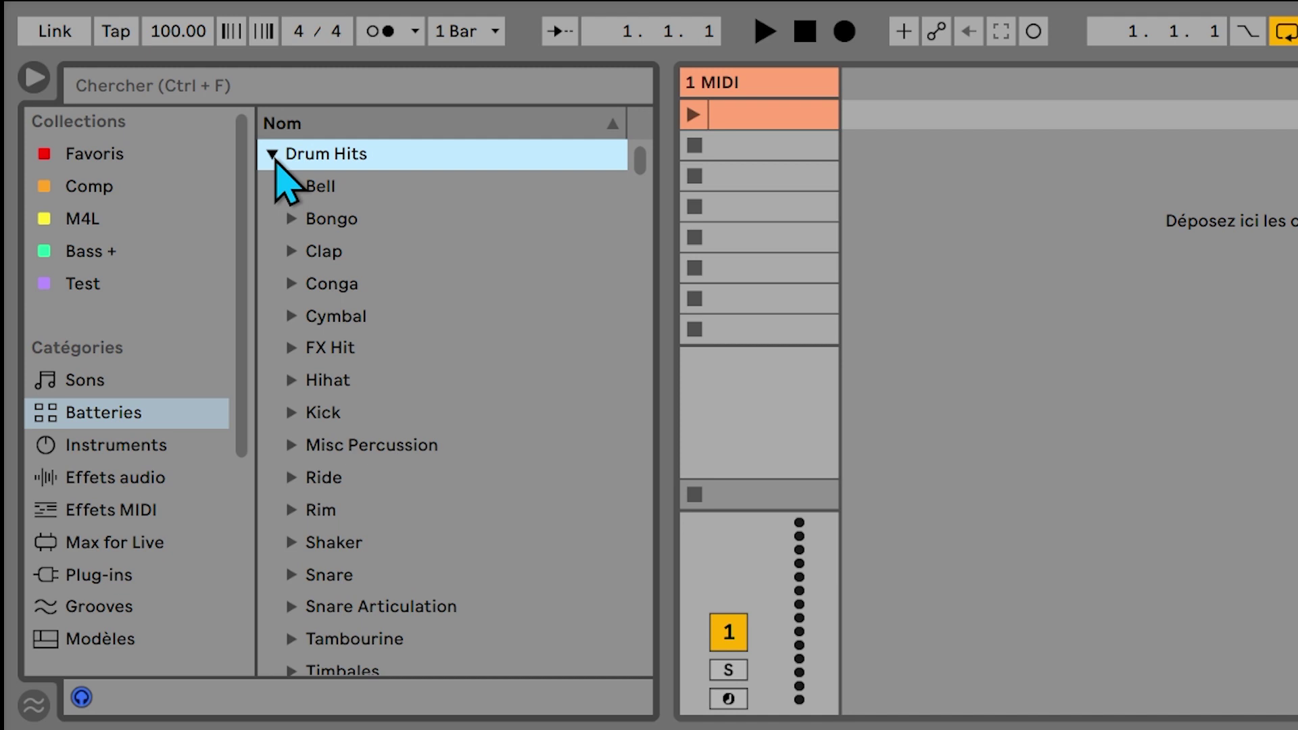
pyautogui.click(272, 156)
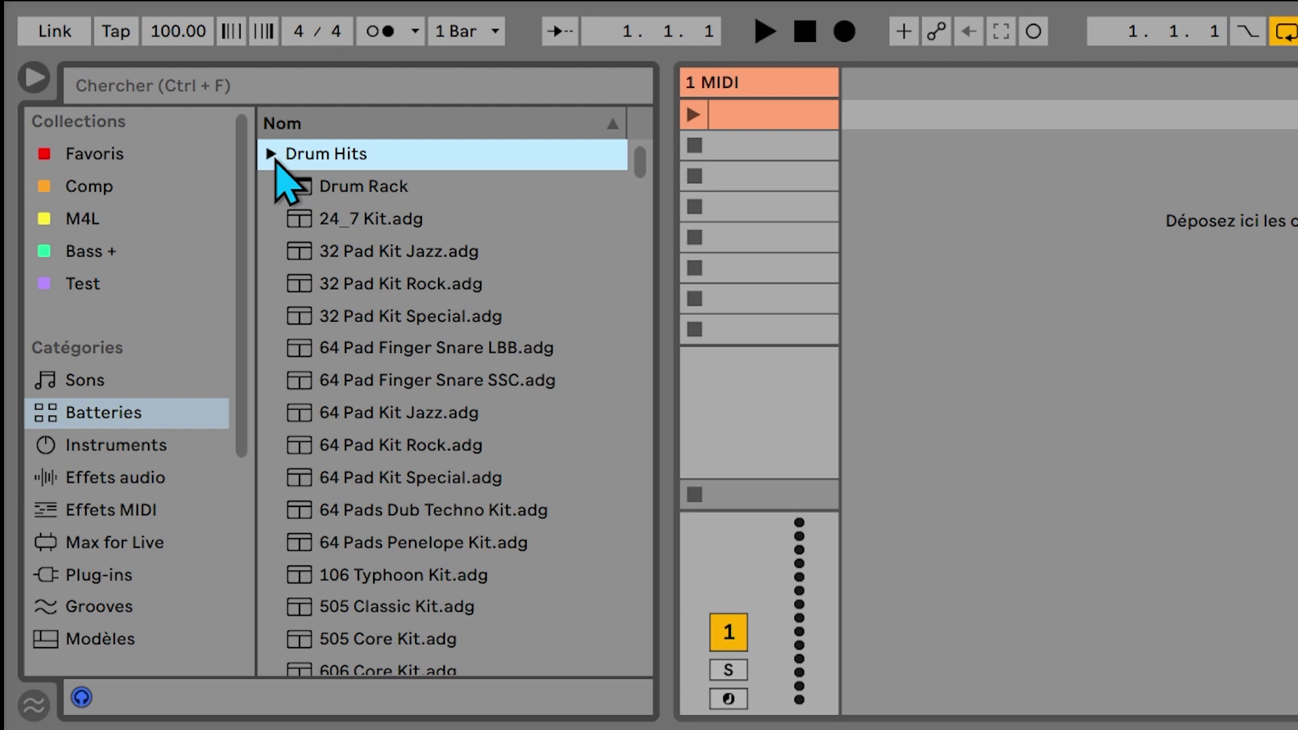
pyautogui.click(431, 184)
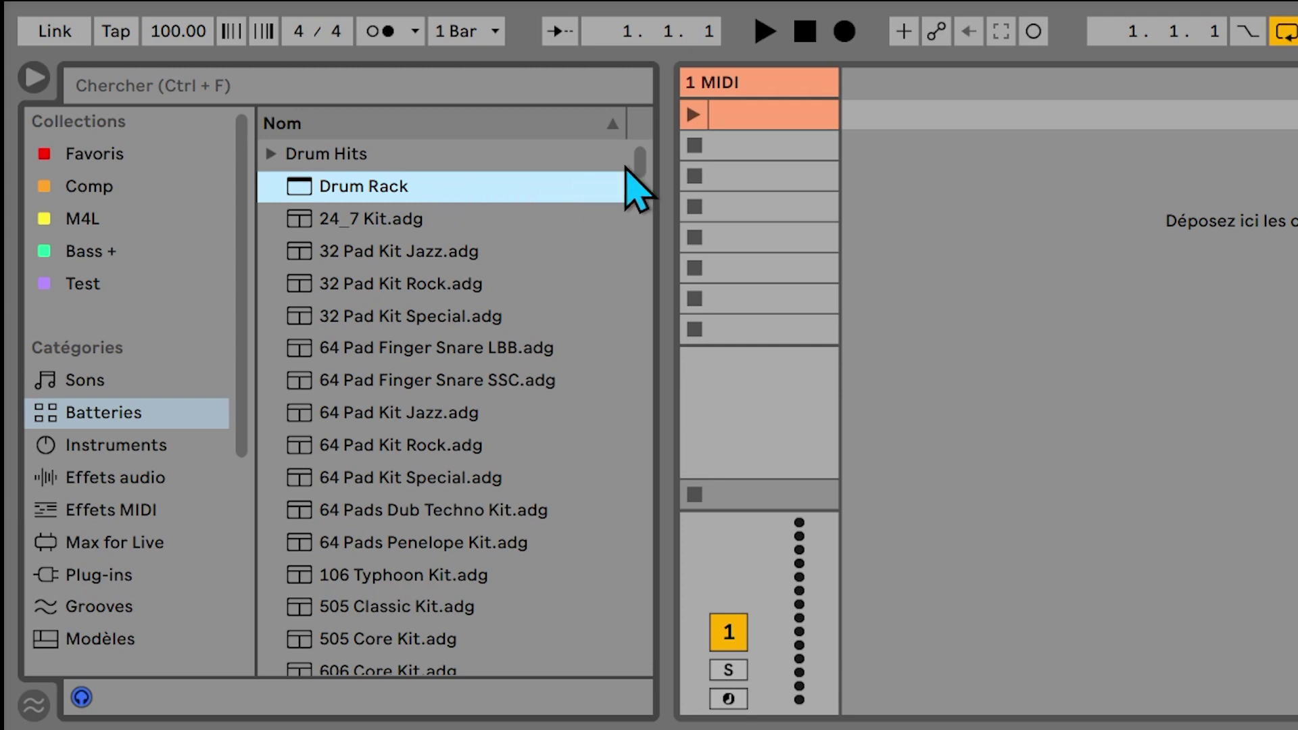
# Preview the Garage Kit, Gen Purpose Kit 1, Get Fresh Kit and Glas Kit presets in the drum library.
pyautogui.click(635, 162)
pyautogui.moveTo(635, 164); pyautogui.dragTo(636, 408)
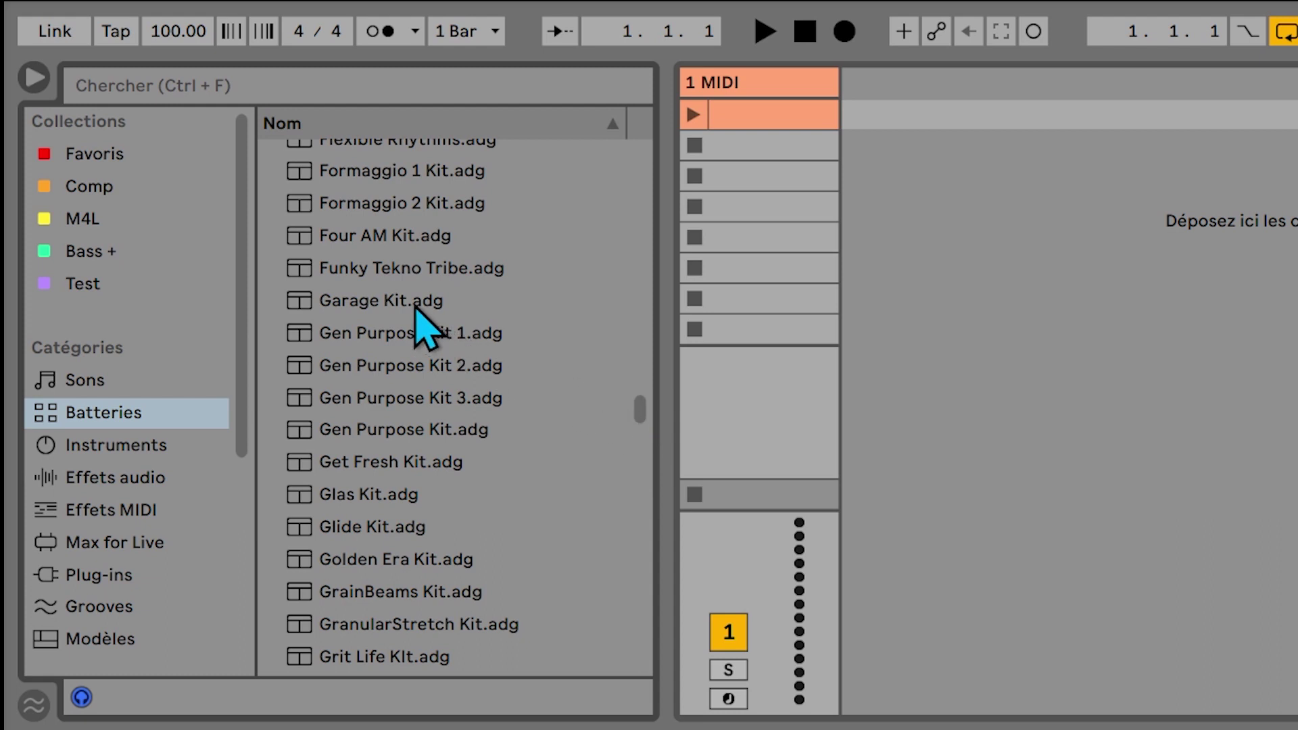
pyautogui.click(415, 307)
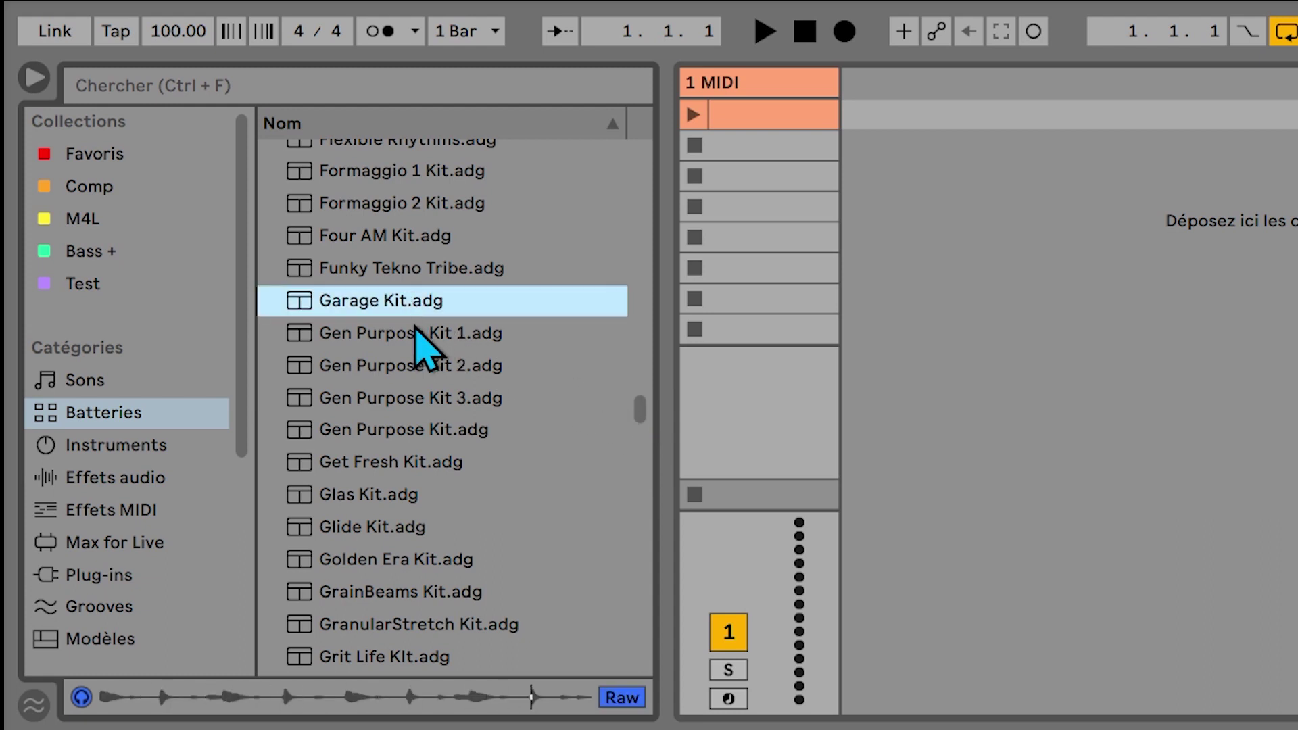
pyautogui.click(415, 340)
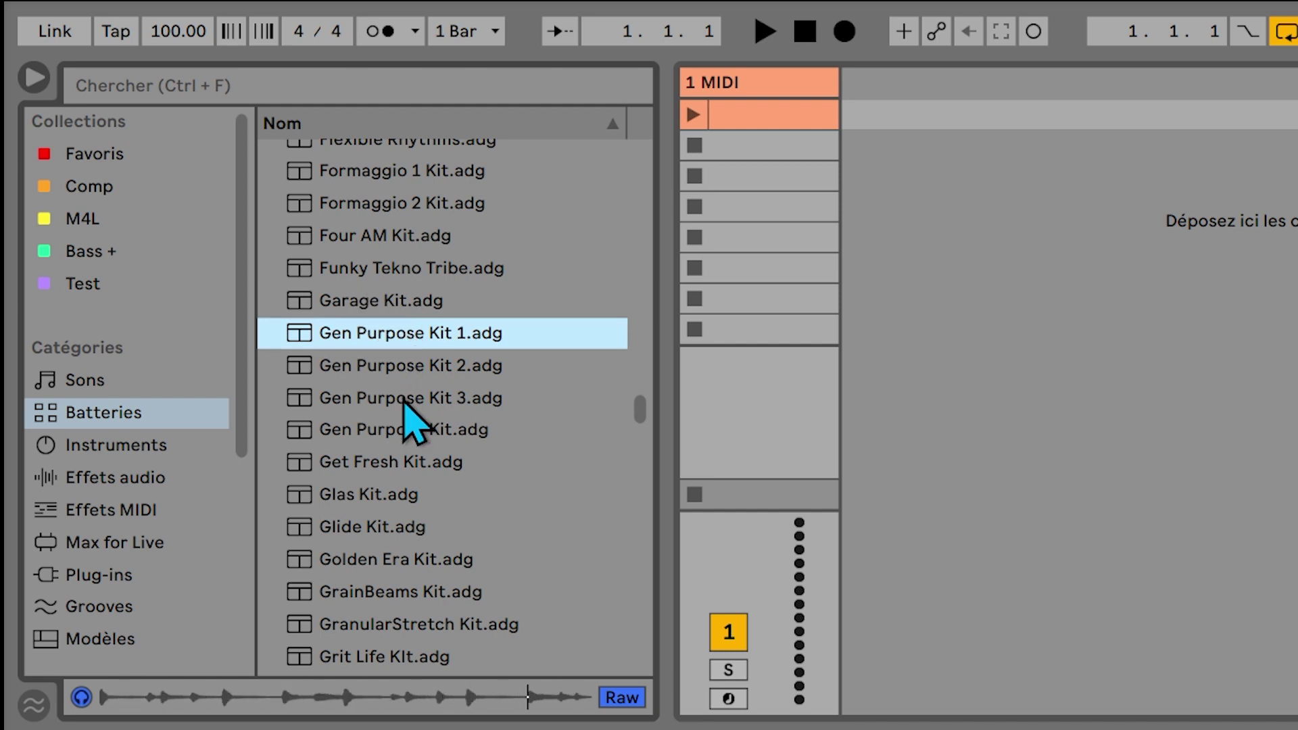
pyautogui.click(403, 462)
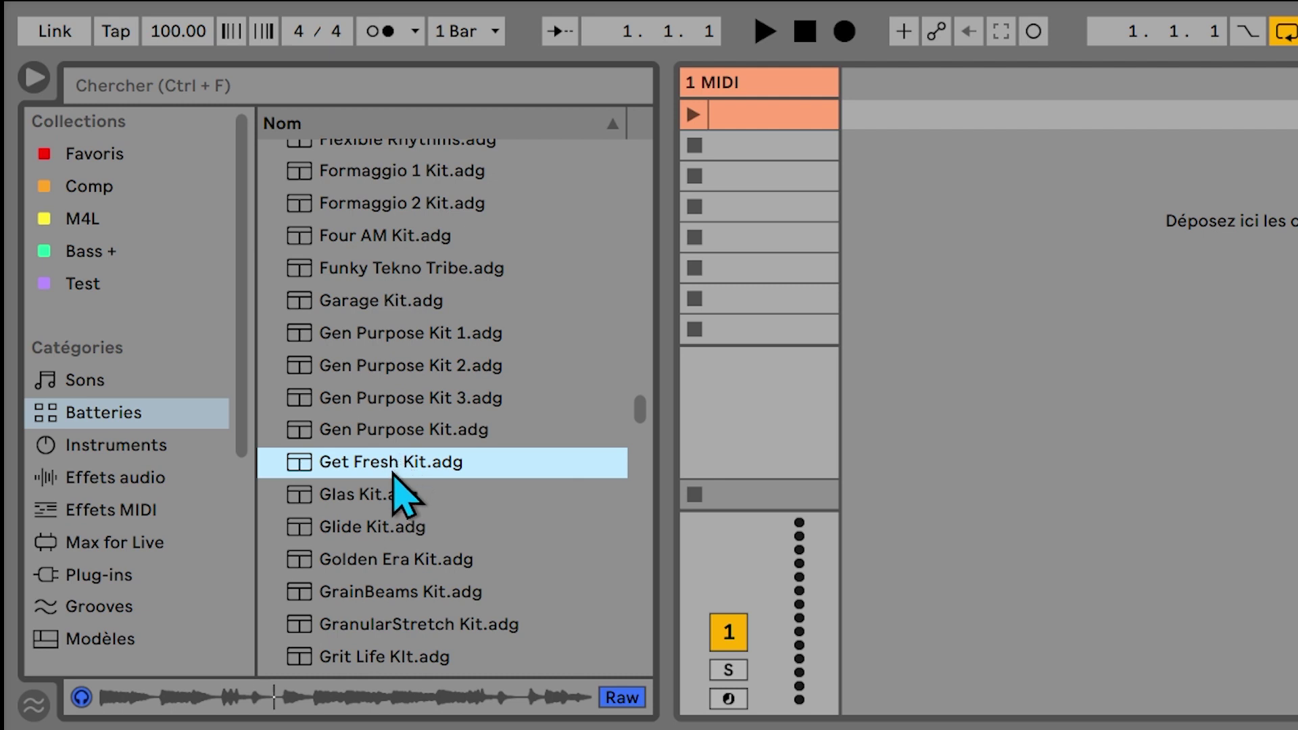
pyautogui.click(383, 493)
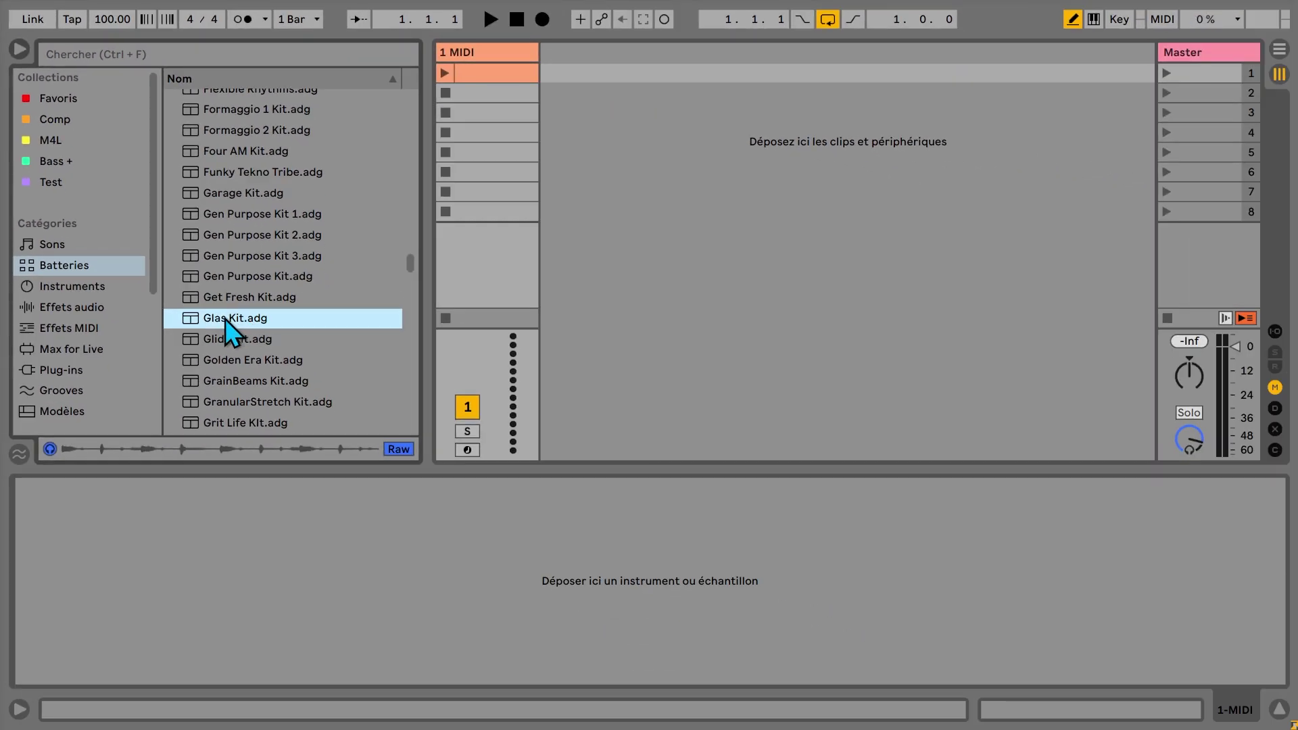
# Load Glas Kit onto the MIDI track and hide the browser.
pyautogui.moveTo(225, 318); pyautogui.dragTo(477, 95)
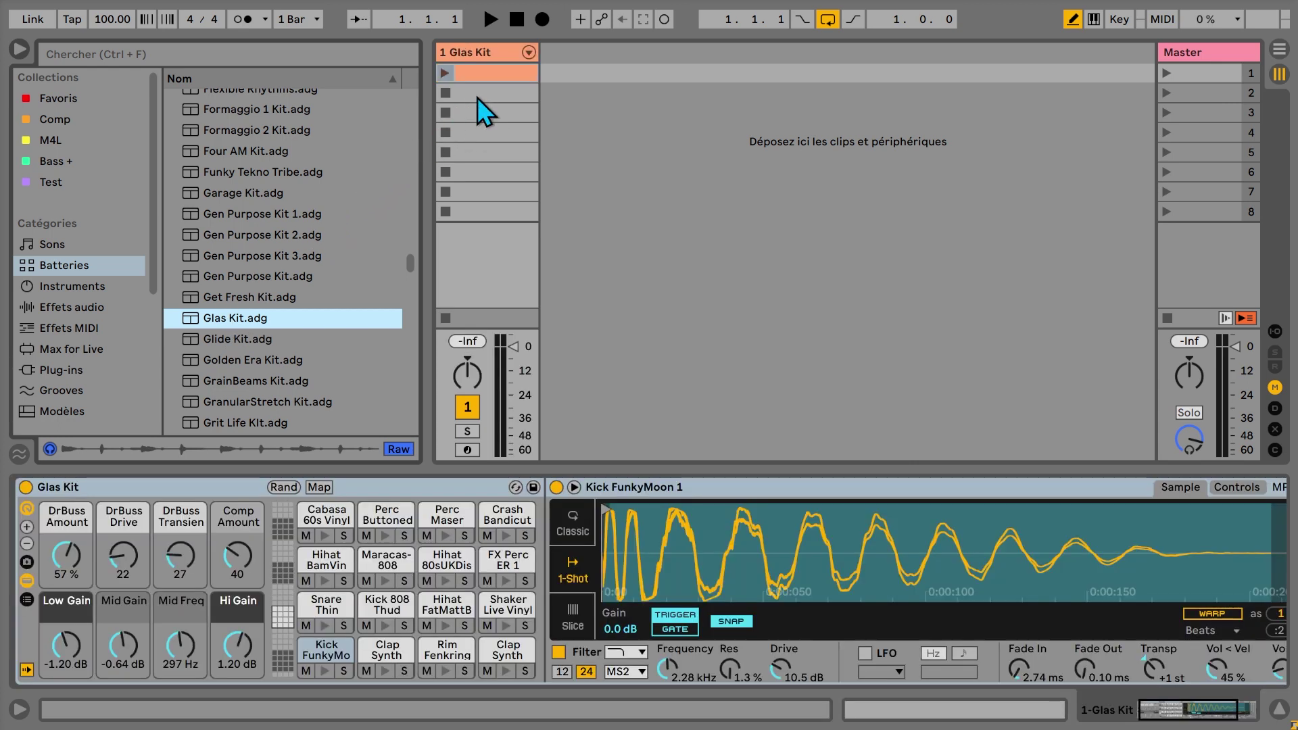
pyautogui.click(23, 49)
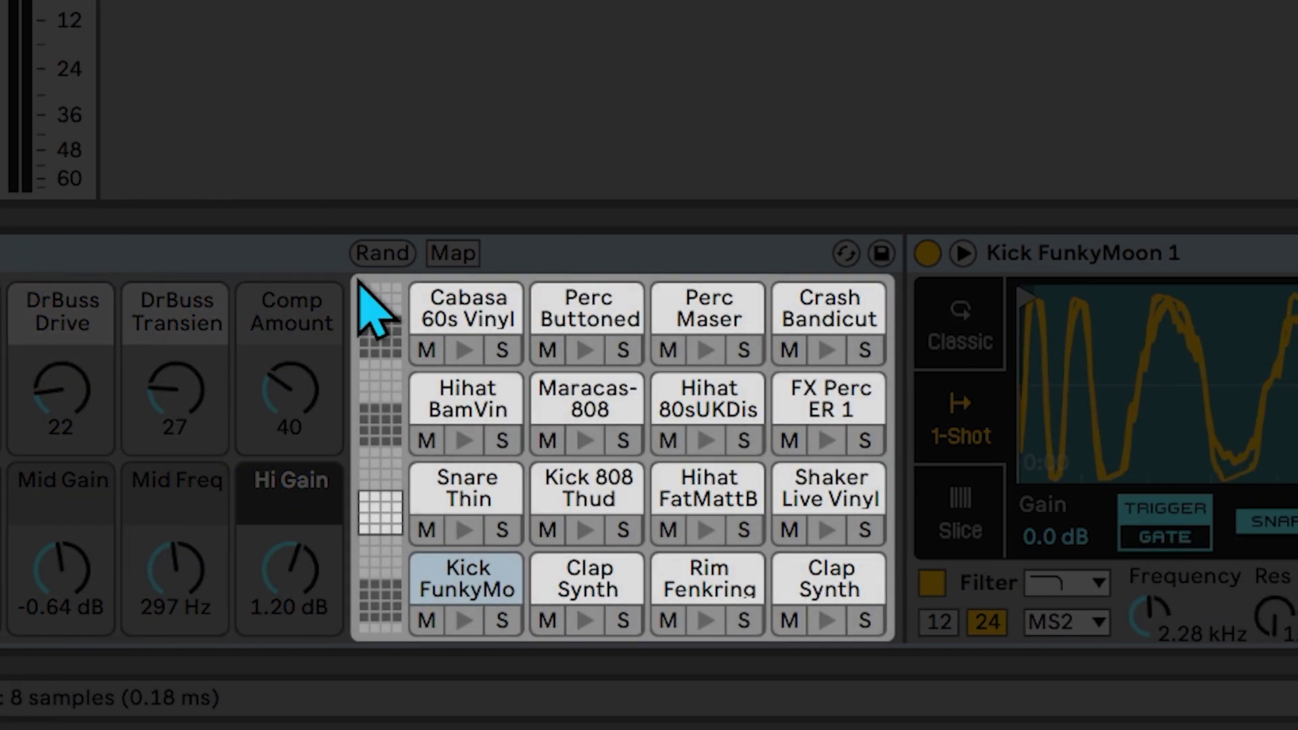
# Inspect the samples on the first-row clap and rim pads and the Snare Thin pad of the drum rack.
pyautogui.click(583, 574)
pyautogui.click(693, 583)
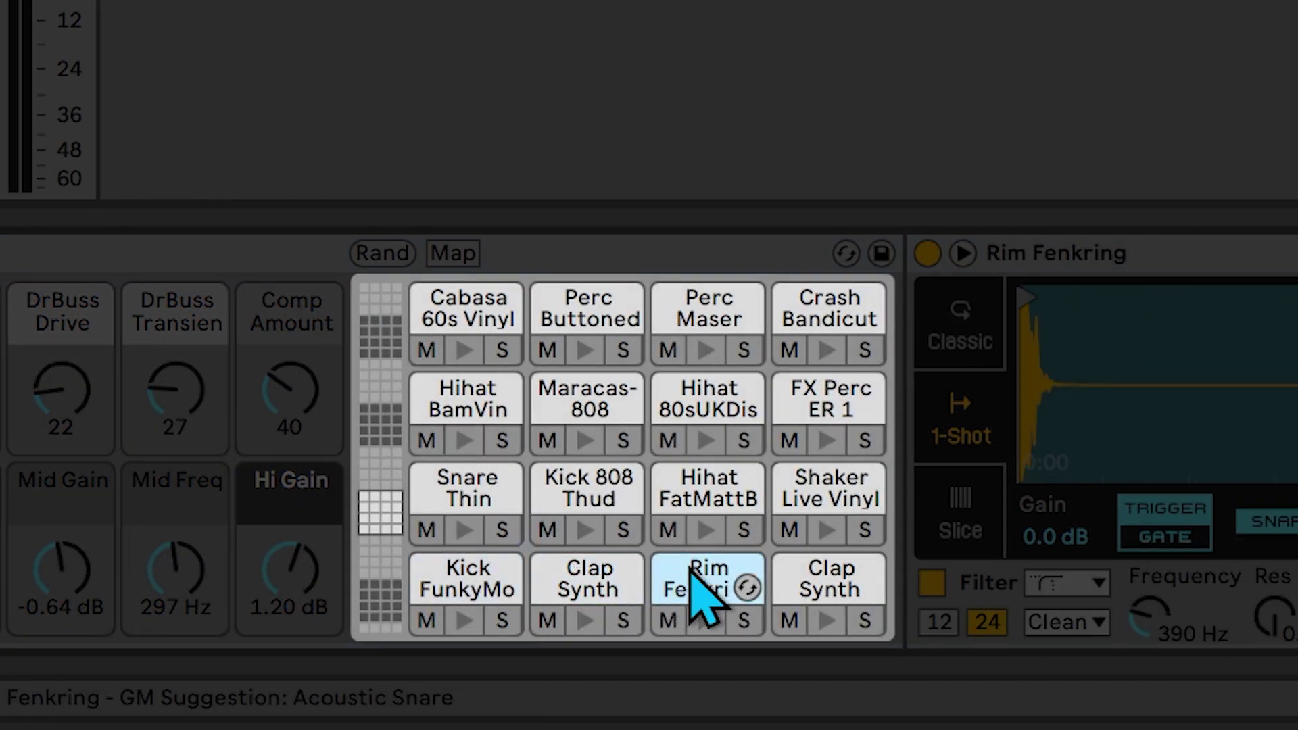
pyautogui.click(798, 565)
pyautogui.click(468, 501)
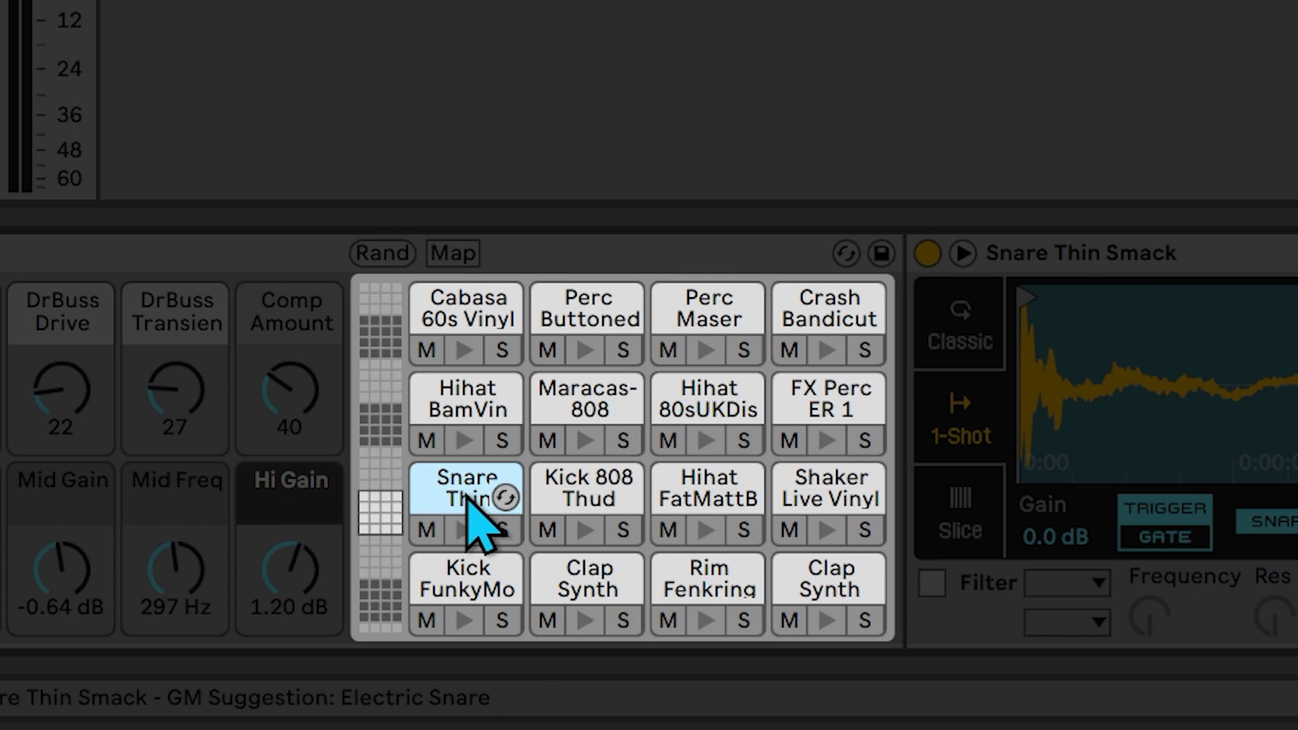
# Audition the four lowest-row pads, followed by Snare Thin and Kick 808 Thud, in the drum rack.
pyautogui.click(467, 619)
pyautogui.click(583, 620)
pyautogui.click(704, 620)
pyautogui.click(825, 620)
pyautogui.click(464, 529)
pyautogui.click(580, 531)
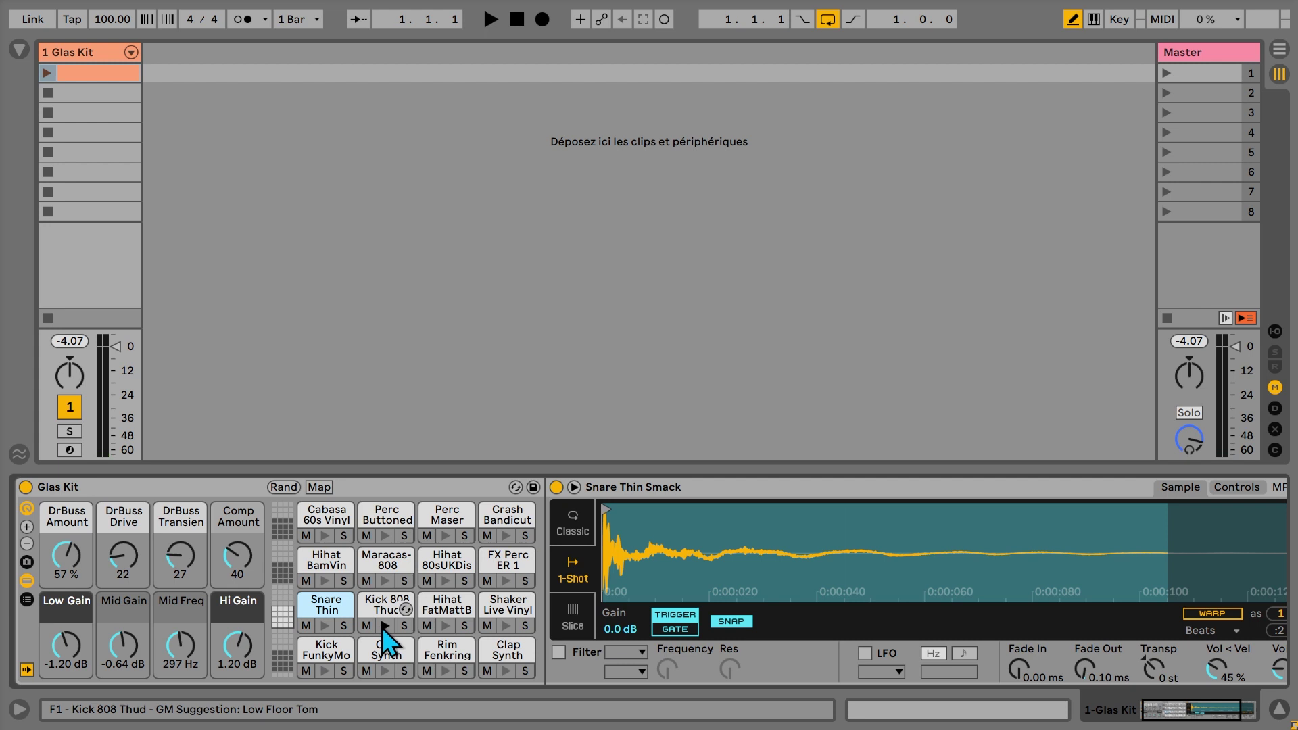
# Open the track's first MIDI clip, enlarge its note editor, and enable note preview.
pyautogui.doubleClick(105, 72)
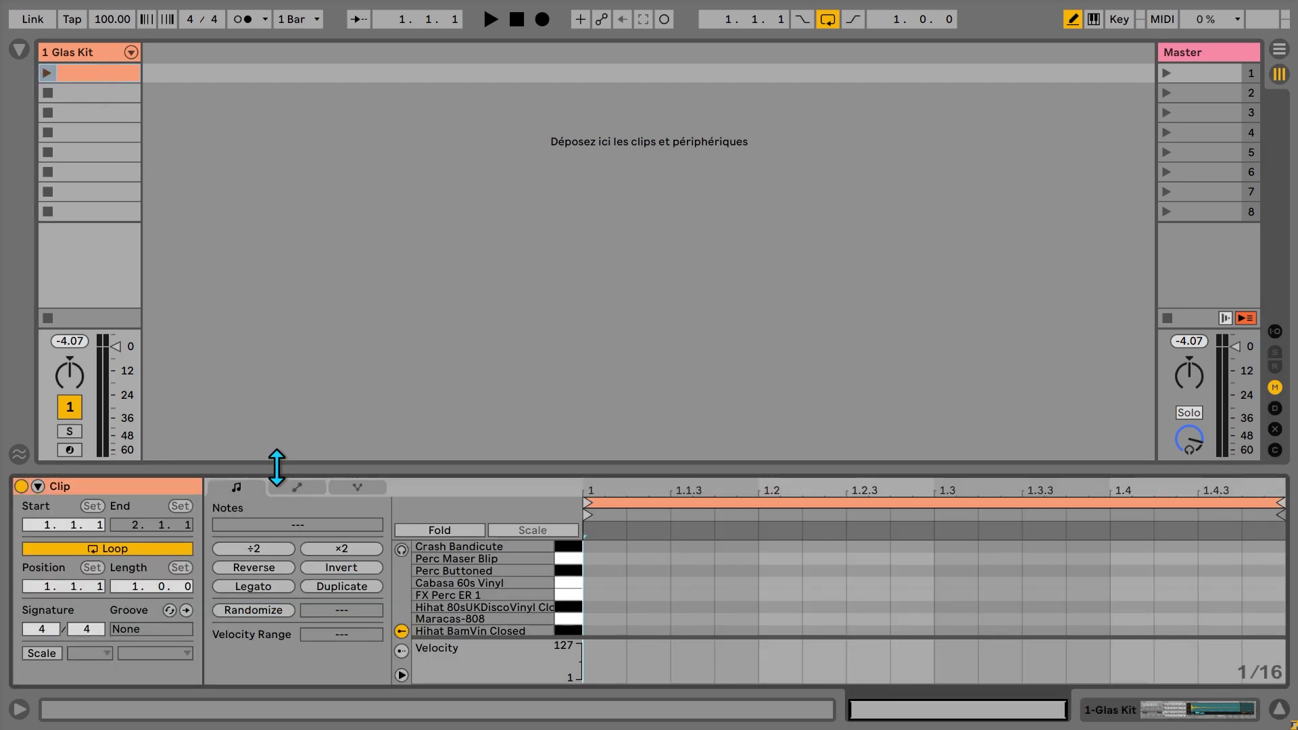
pyautogui.moveTo(278, 465); pyautogui.dragTo(234, 115)
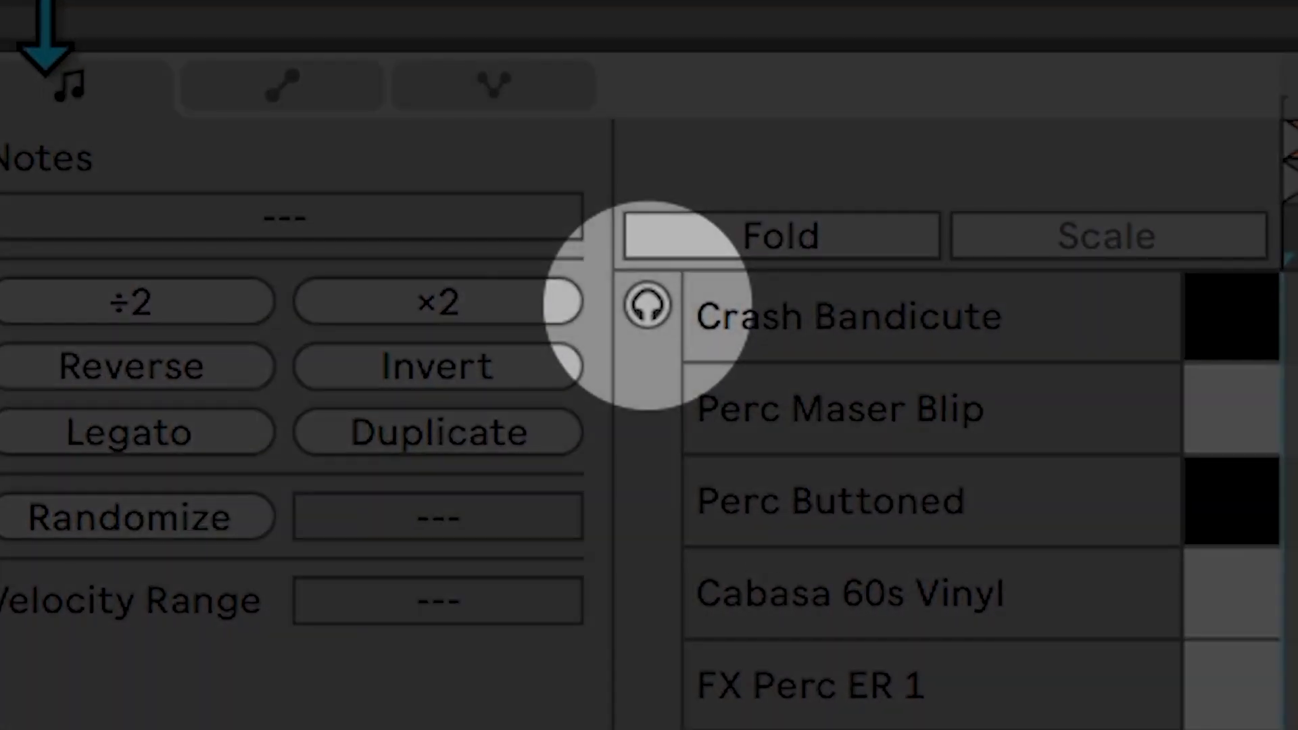
pyautogui.click(647, 307)
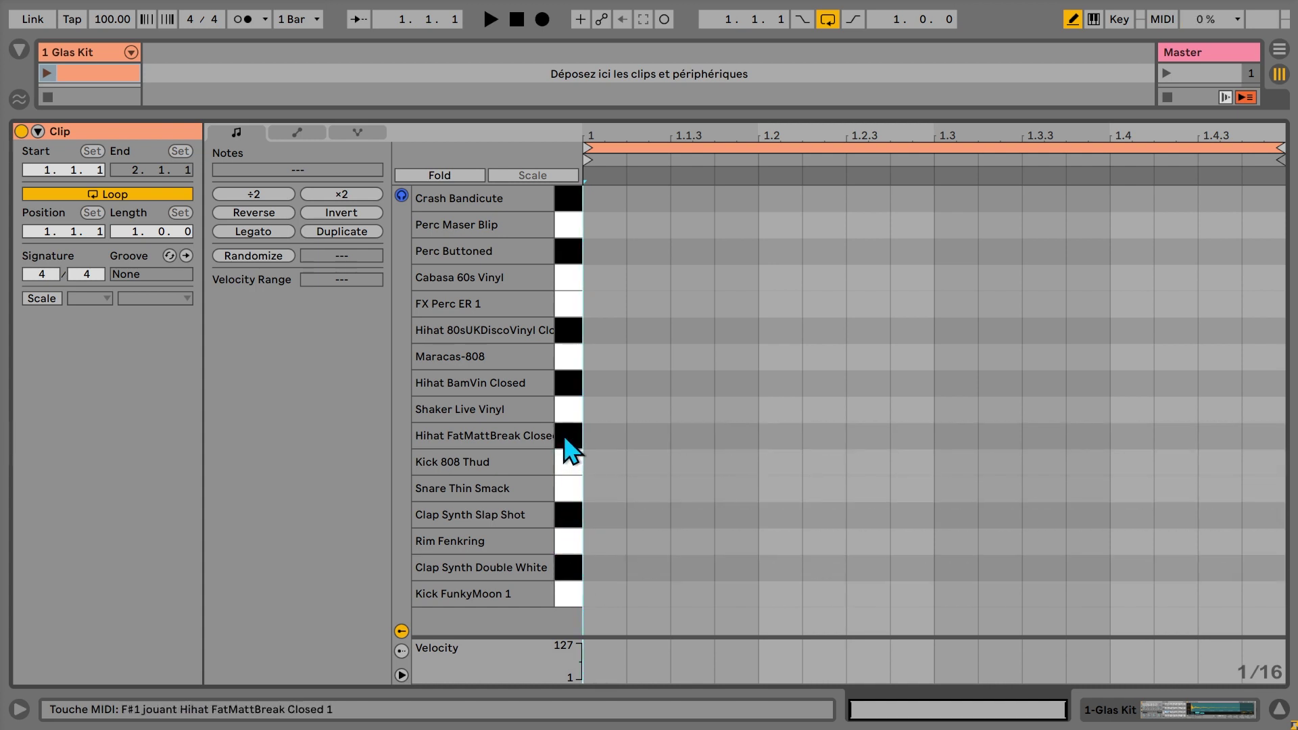
# Draw a one-bar 1/16 pattern with Kick FunkyMoon, Kick 808, clap, hihat and shaker notes in the clip, and play it back.
pyautogui.press('b')
pyautogui.press('b')
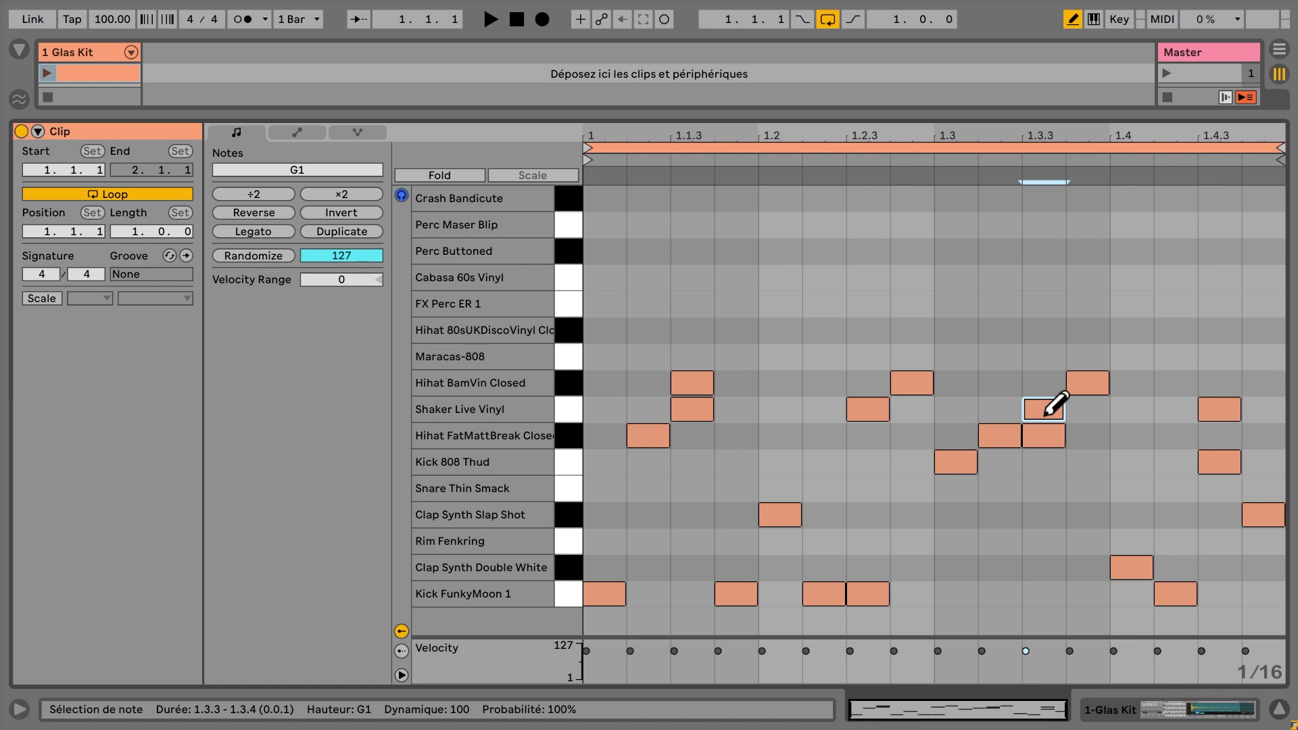
pyautogui.click(54, 72)
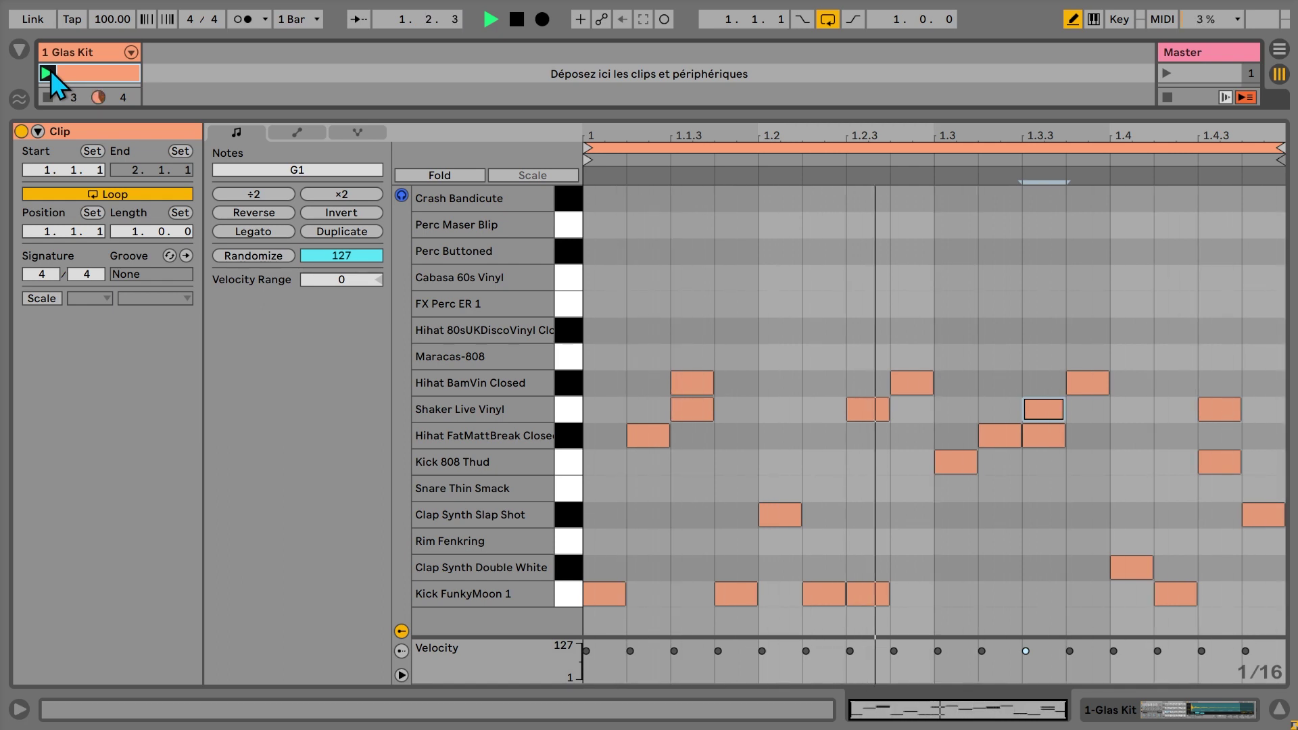
pyautogui.press('space')
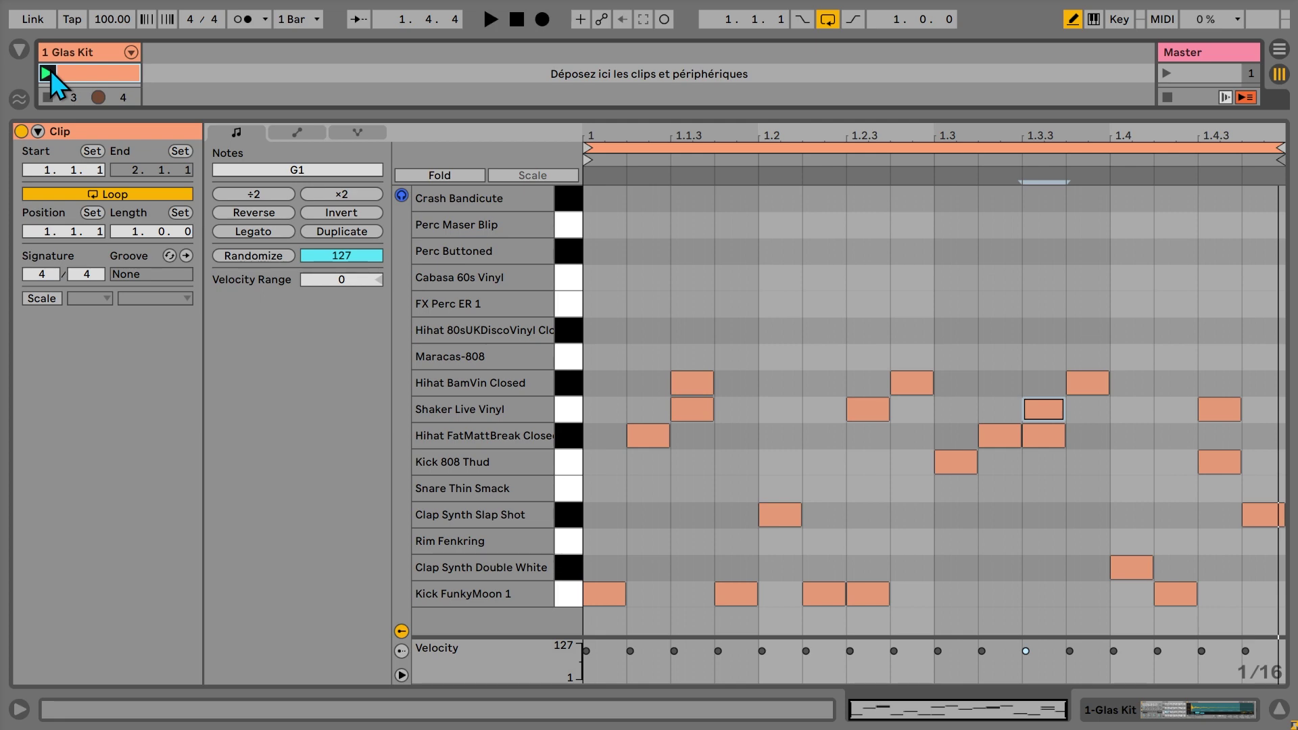
# Display the track's Glas Kit rack and play the pattern to watch which pads trigger.
pyautogui.click(88, 54)
pyautogui.press('space')
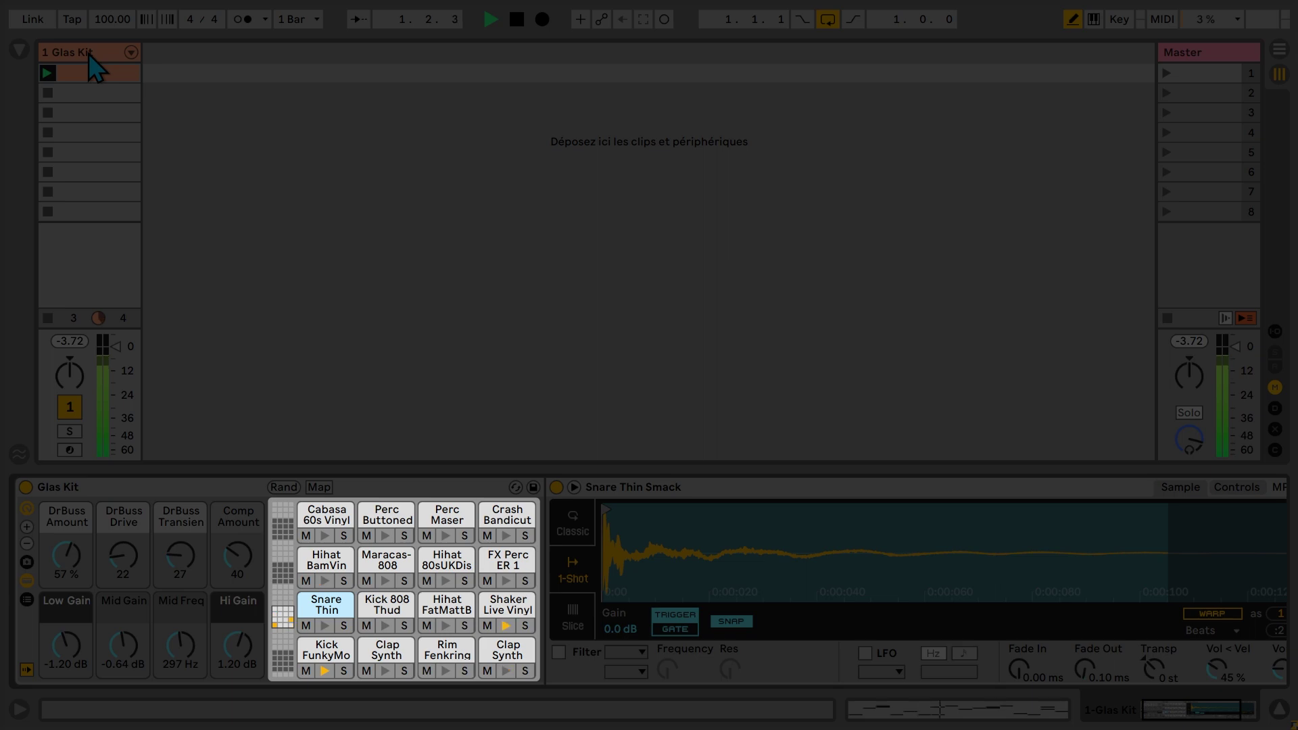
pyautogui.press('space')
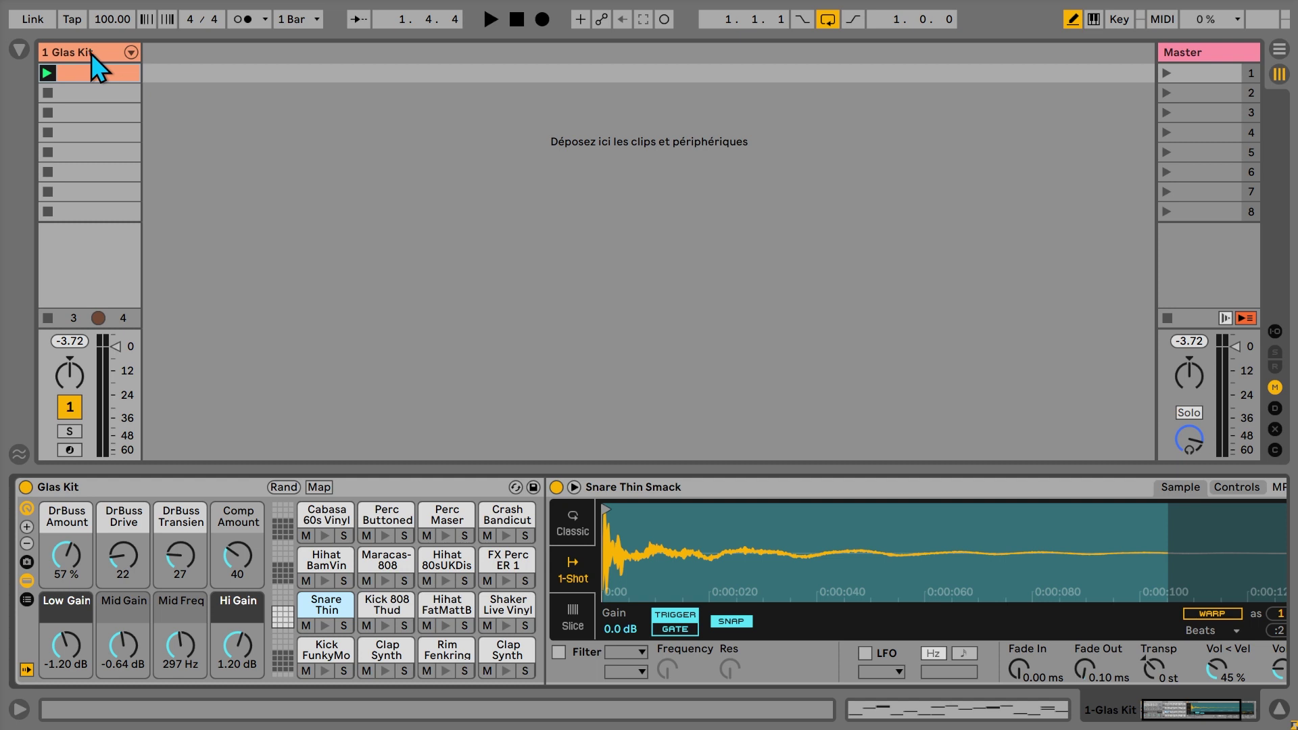
# Expand the rack's mixer chains and, during playback, set the second Clap Synth to -13.5 dB, Shaker to 30L, and Hihat Fat to 26R and -10.3 dB.
pyautogui.click(131, 52)
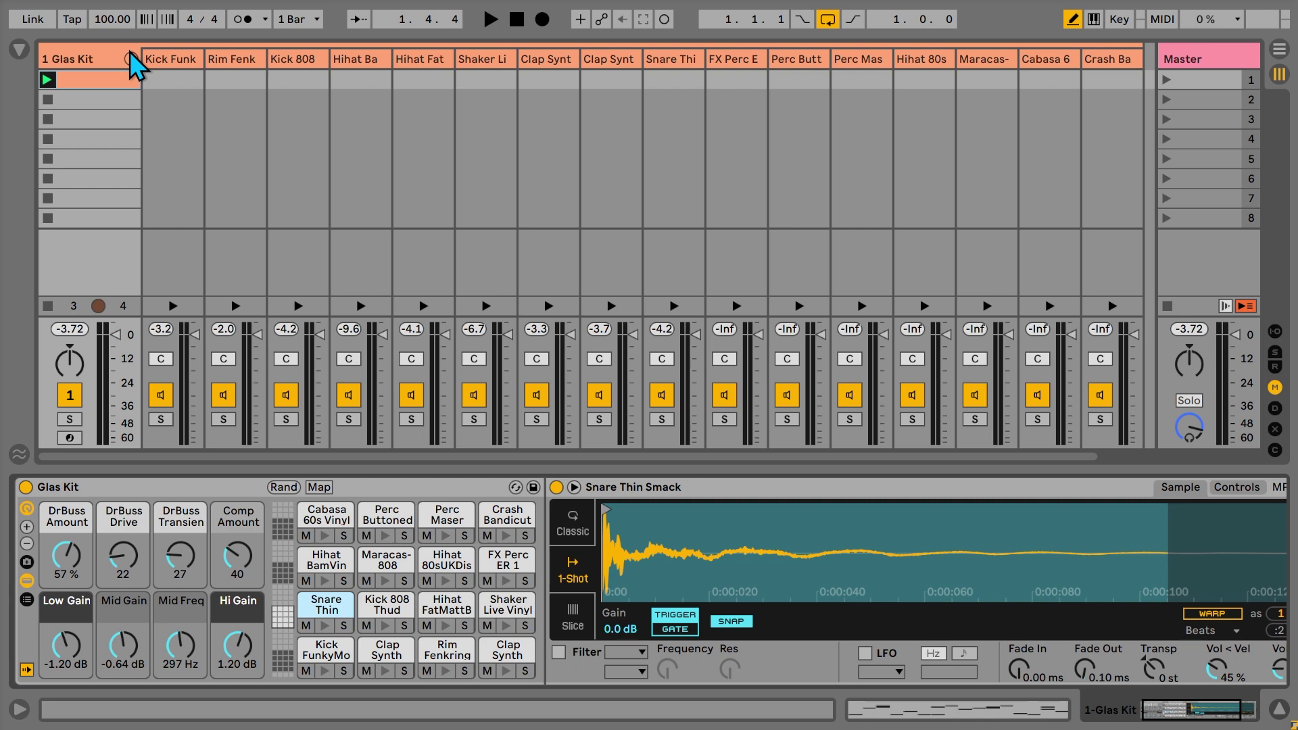
pyautogui.press('space')
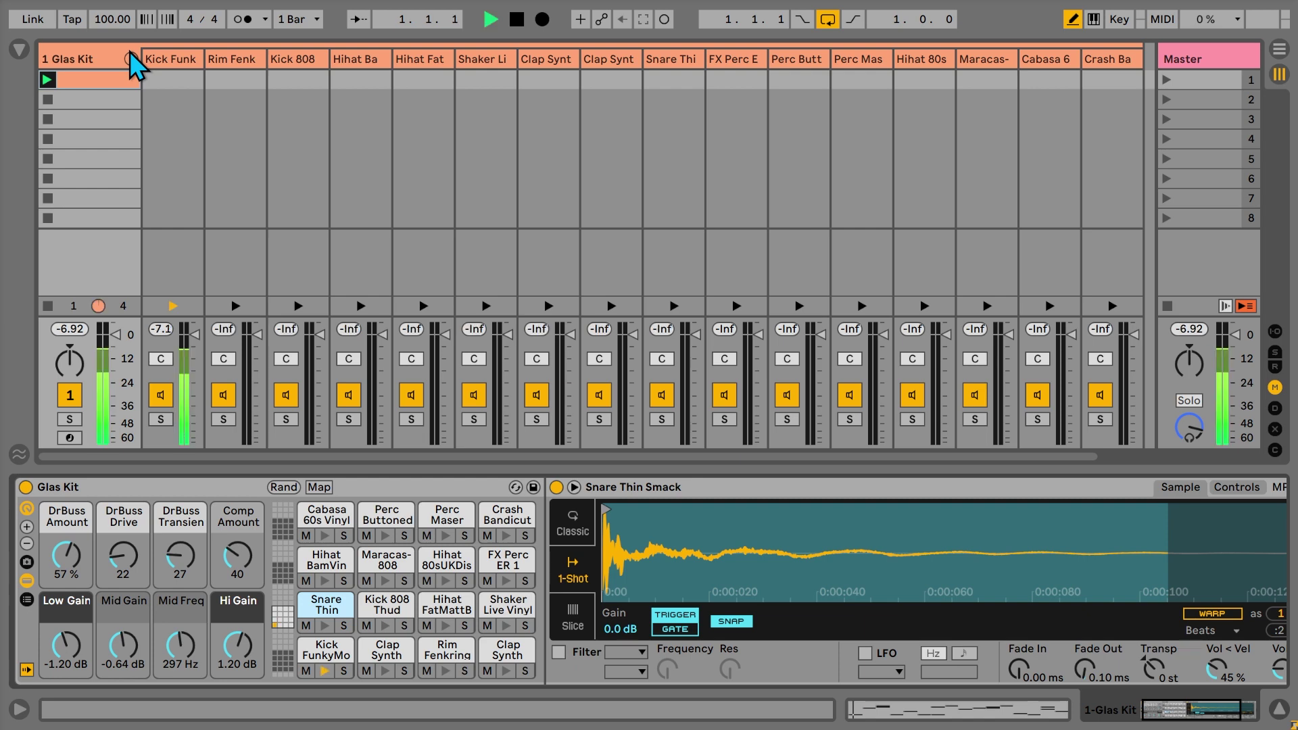
pyautogui.moveTo(626, 333); pyautogui.dragTo(627, 363)
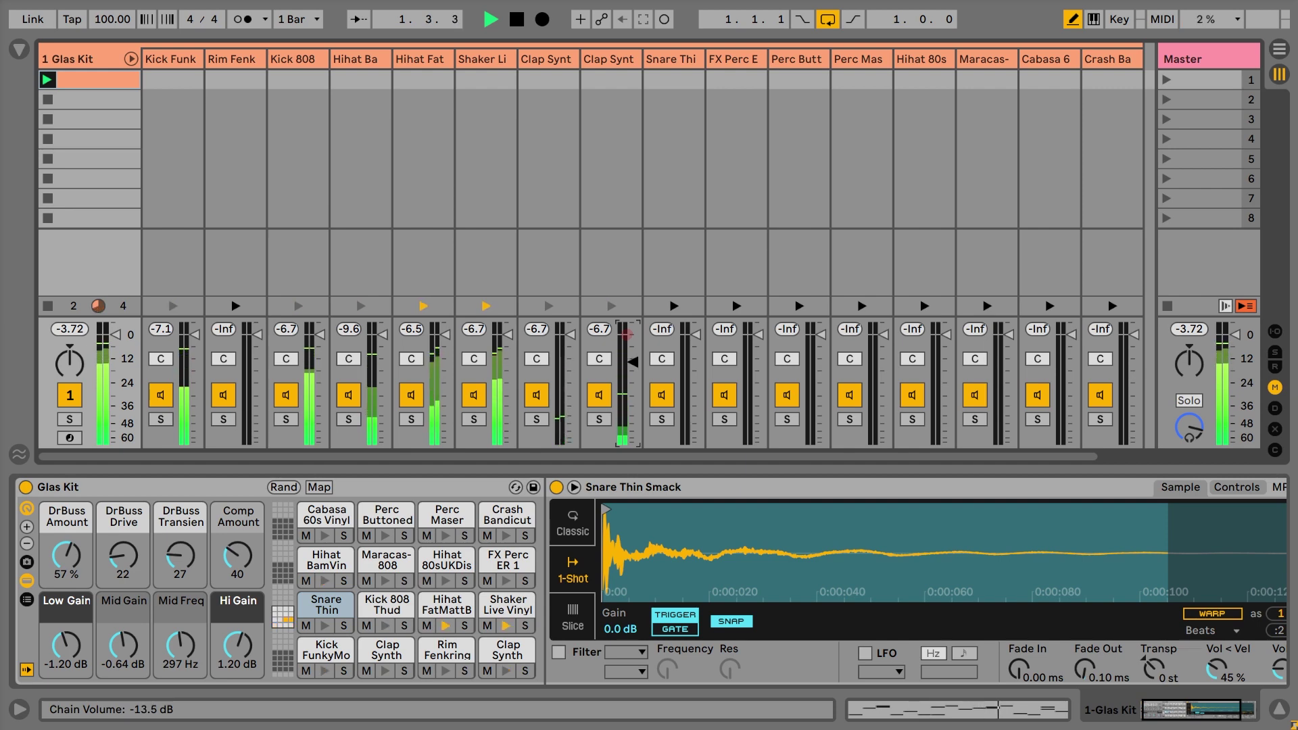
pyautogui.moveTo(474, 359); pyautogui.dragTo(437, 379)
pyautogui.press('space')
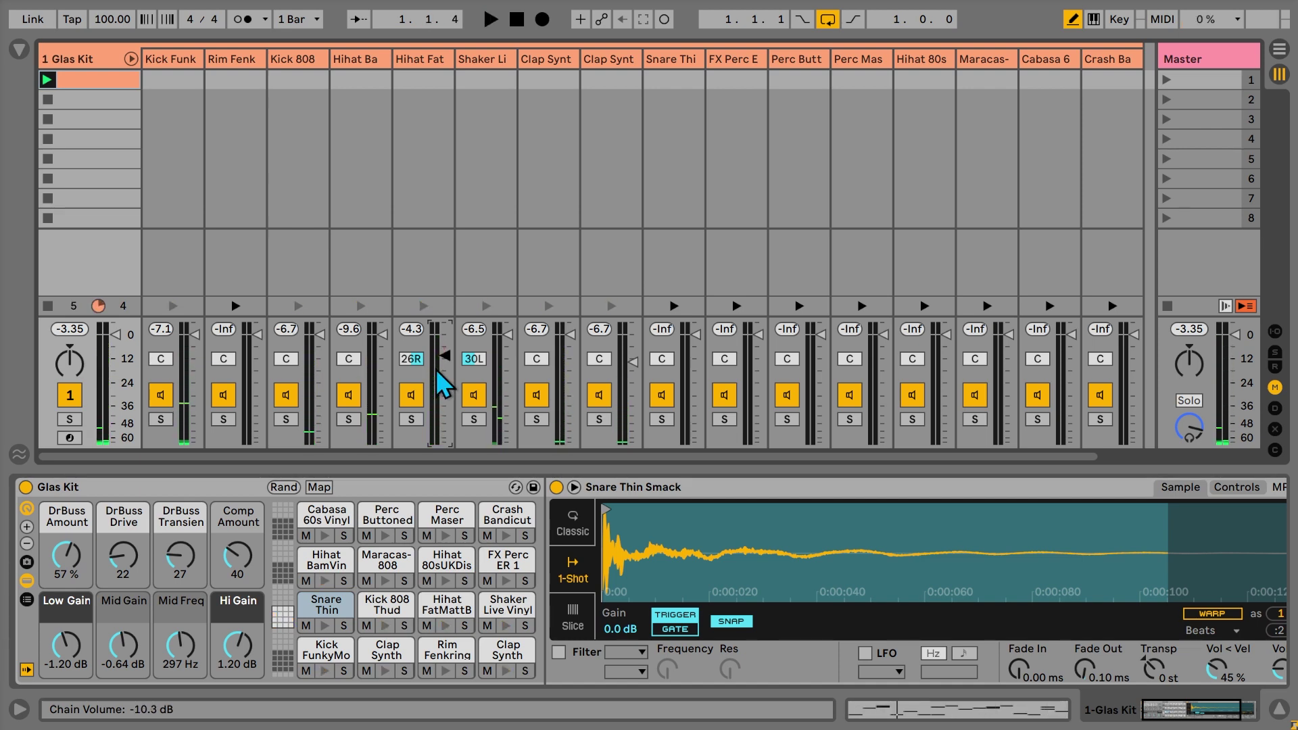
# Collapse the mixer chains, reopen the browser, and replace the track's Glas Kit with Atom Kit.
pyautogui.click(130, 59)
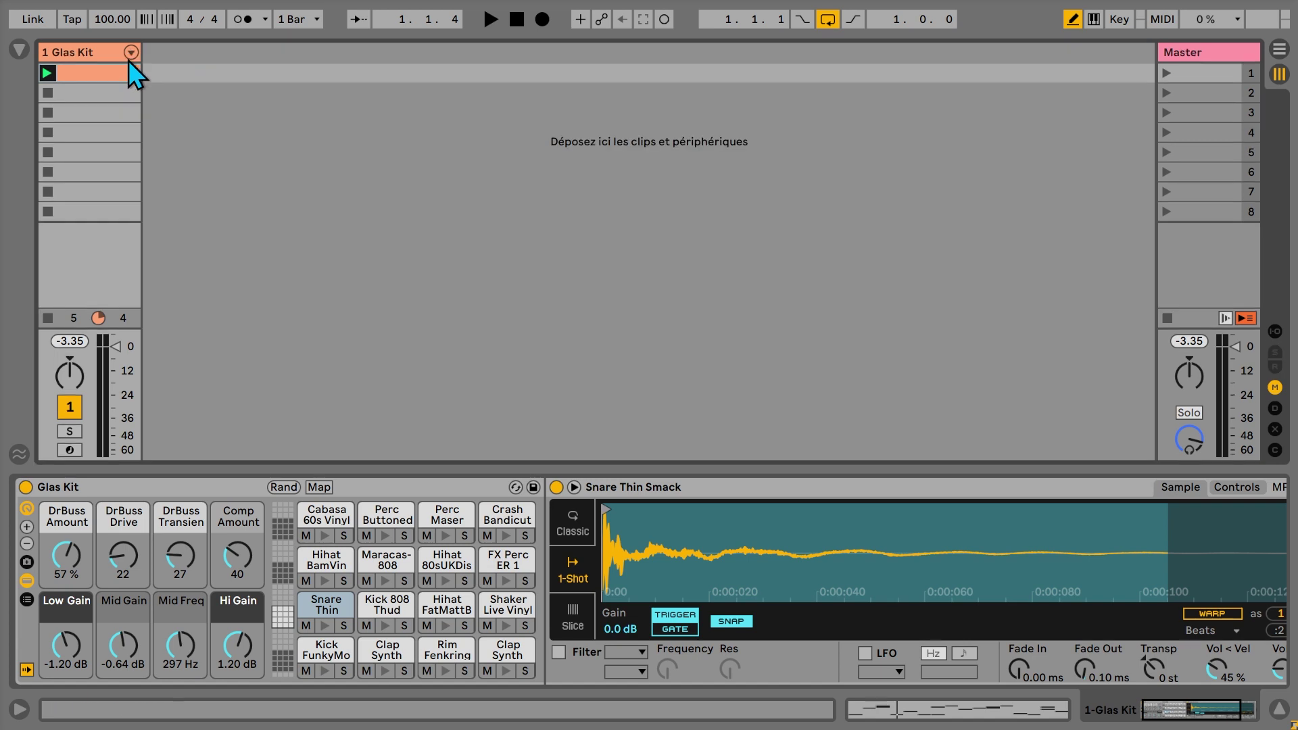
pyautogui.click(19, 52)
pyautogui.moveTo(407, 262); pyautogui.dragTo(412, 152)
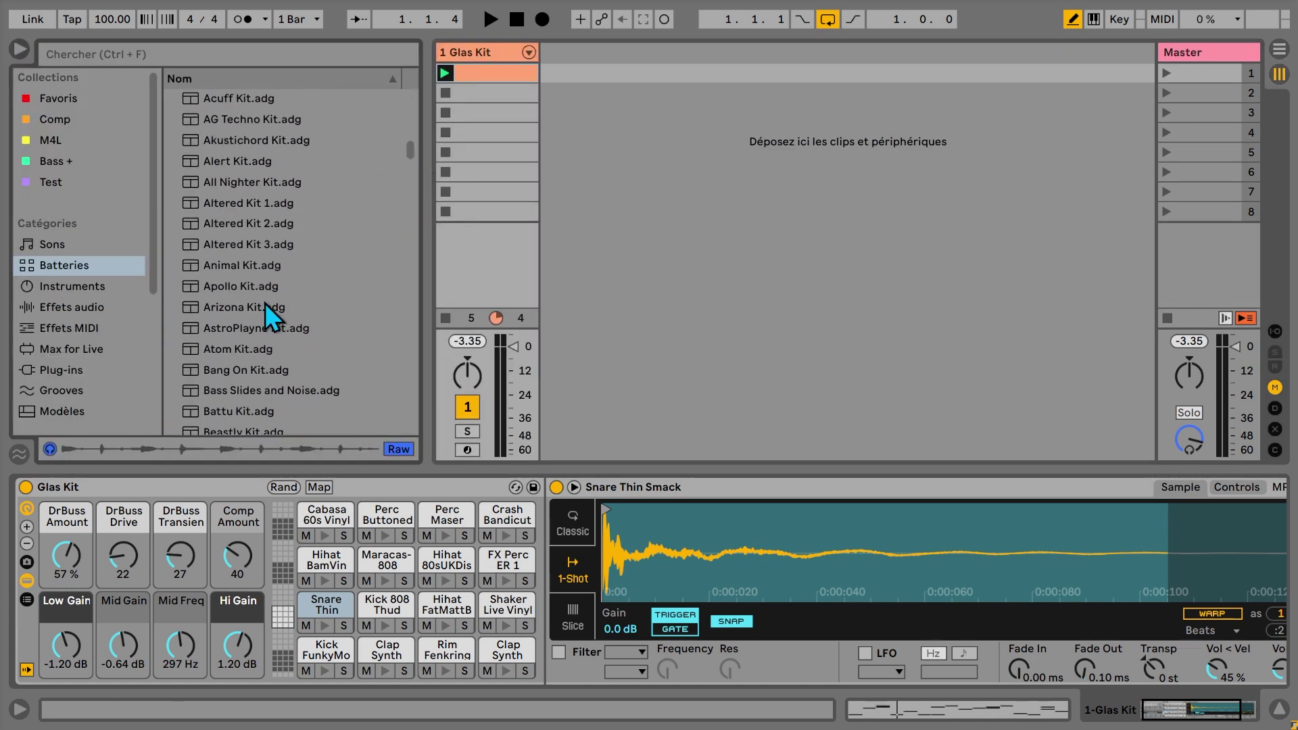
pyautogui.click(231, 349)
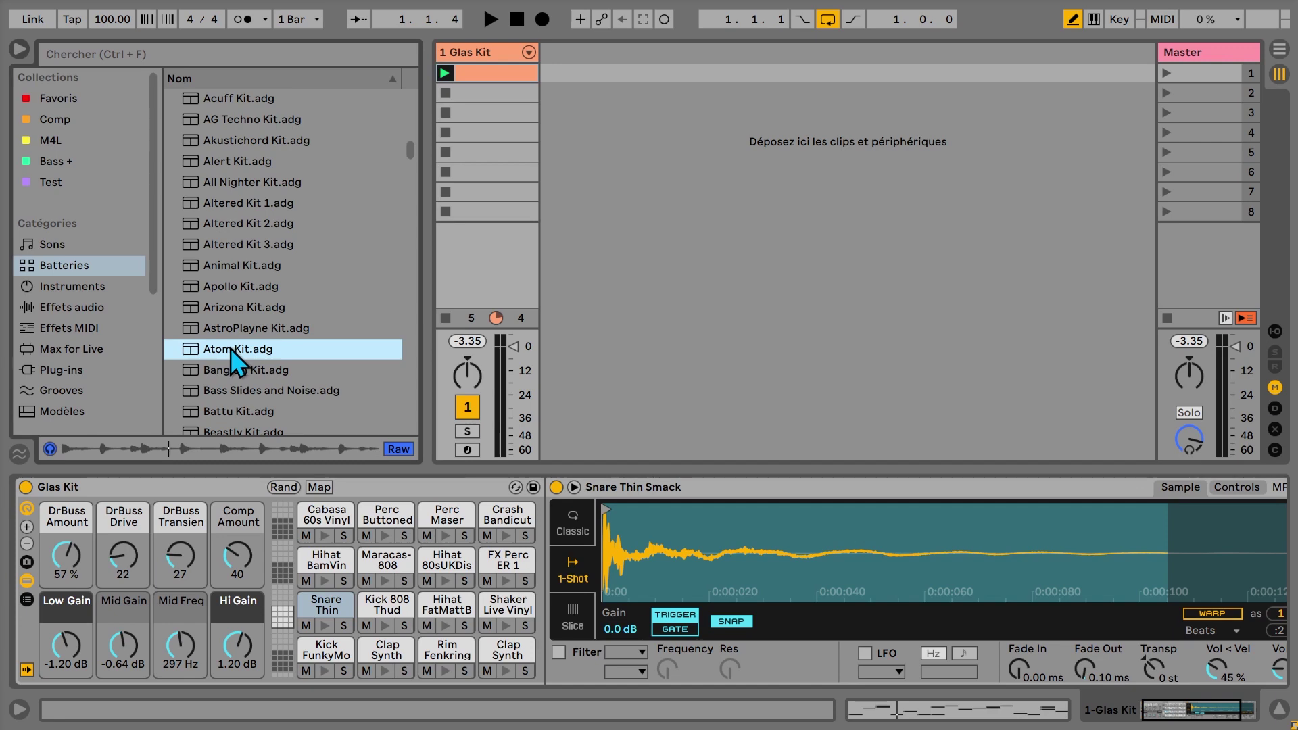
pyautogui.moveTo(230, 348); pyautogui.dragTo(358, 310)
pyautogui.moveTo(505, 125); pyautogui.dragTo(506, 126)
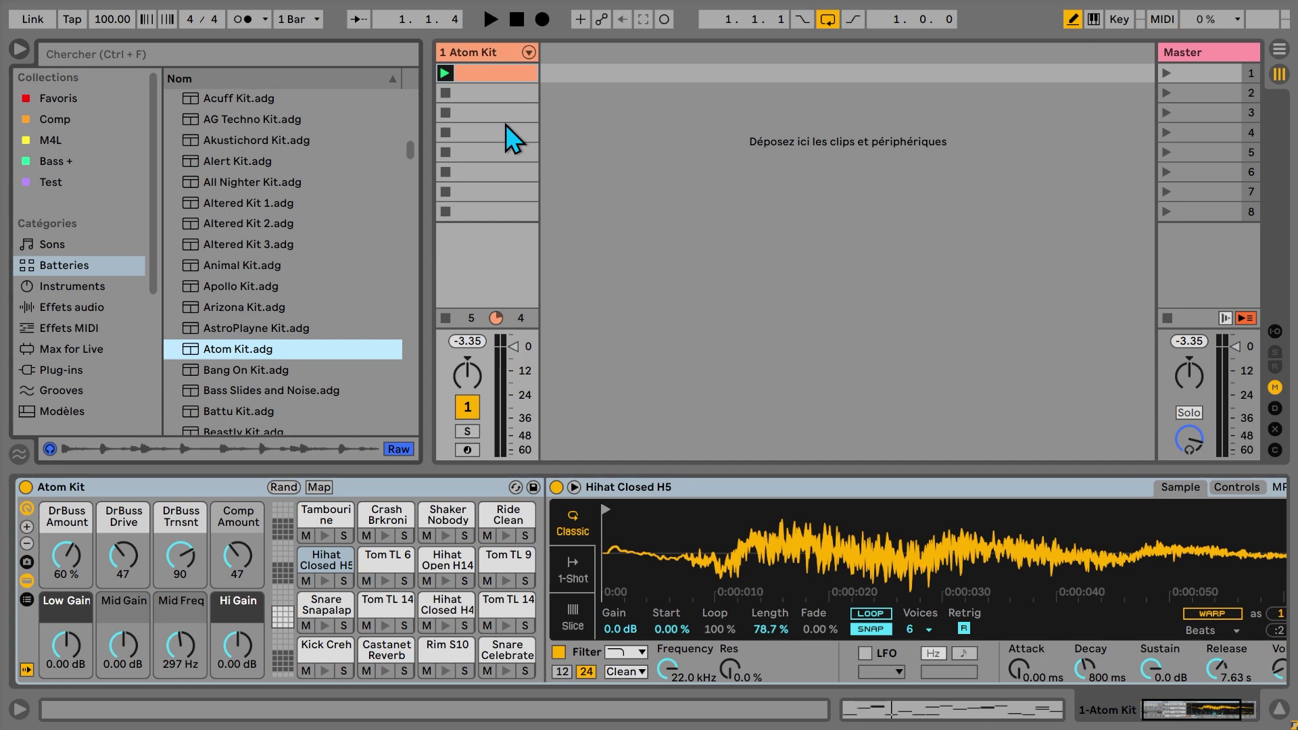
# Play the pattern with Atom Kit and stop the track's clip.
pyautogui.press('space')
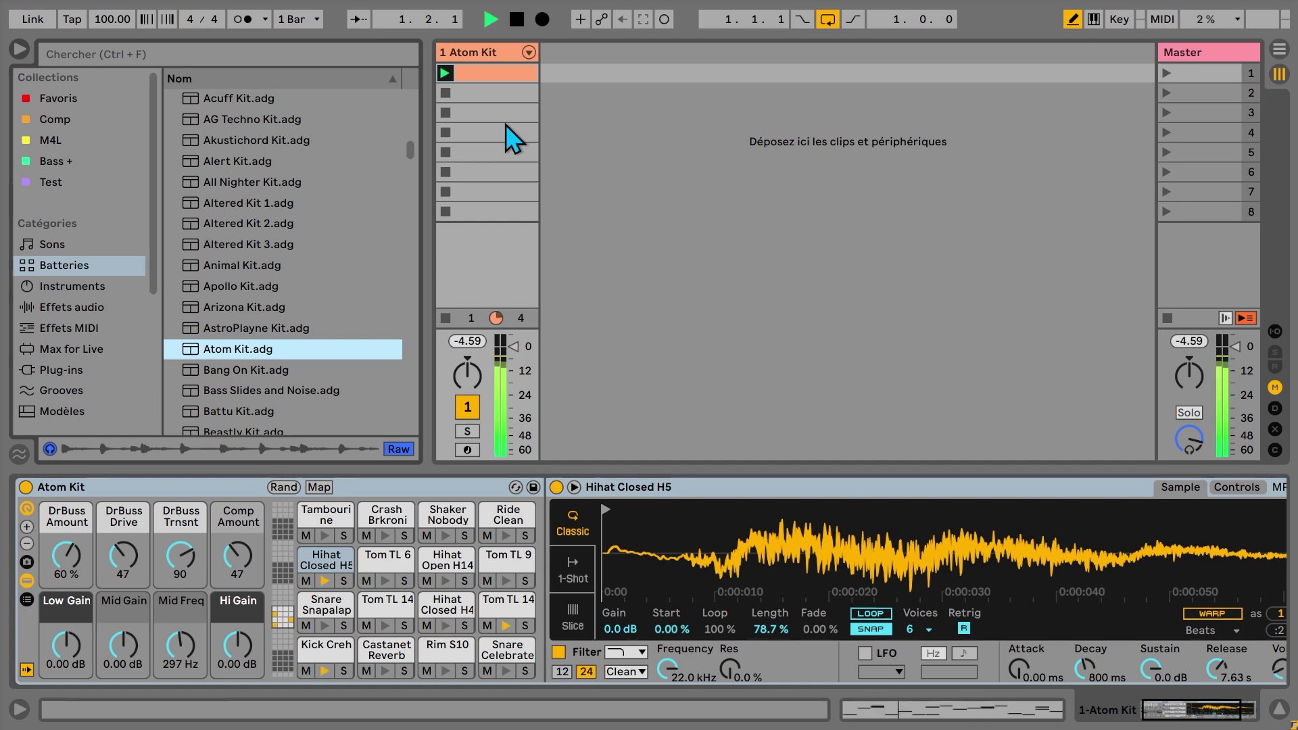
pyautogui.click(445, 133)
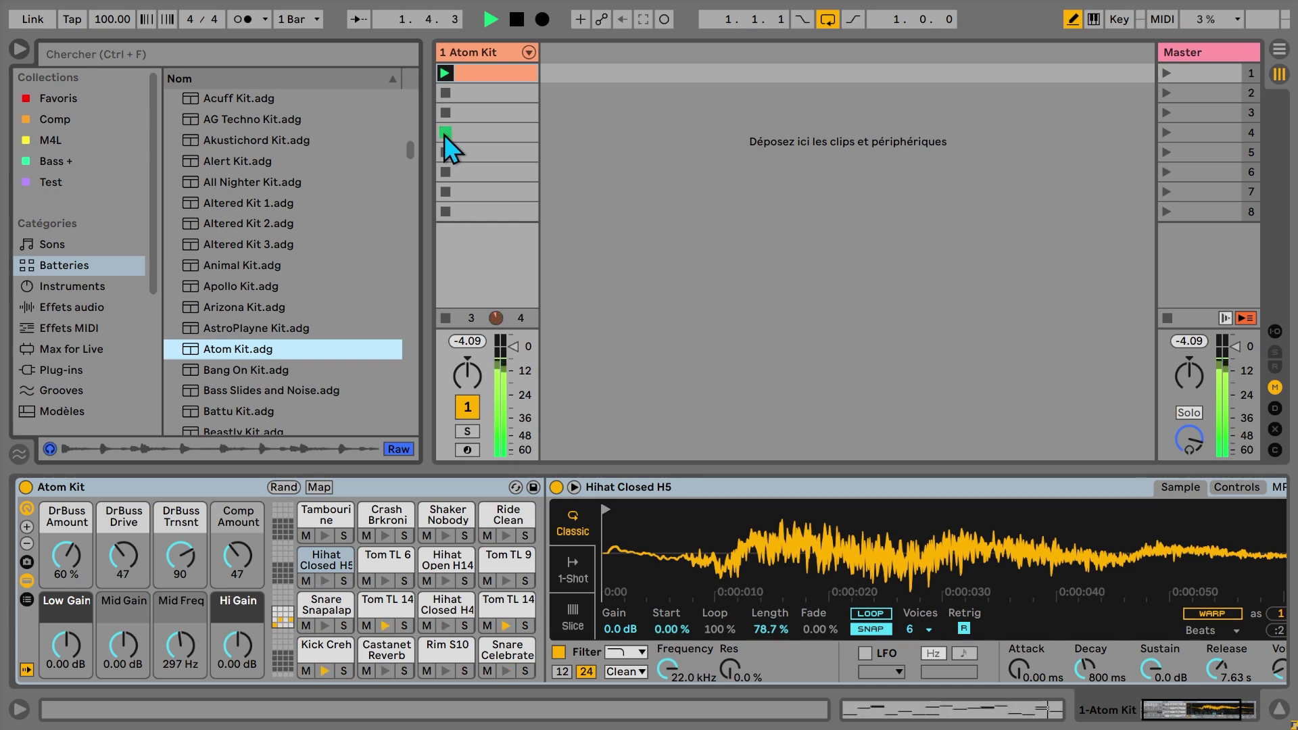